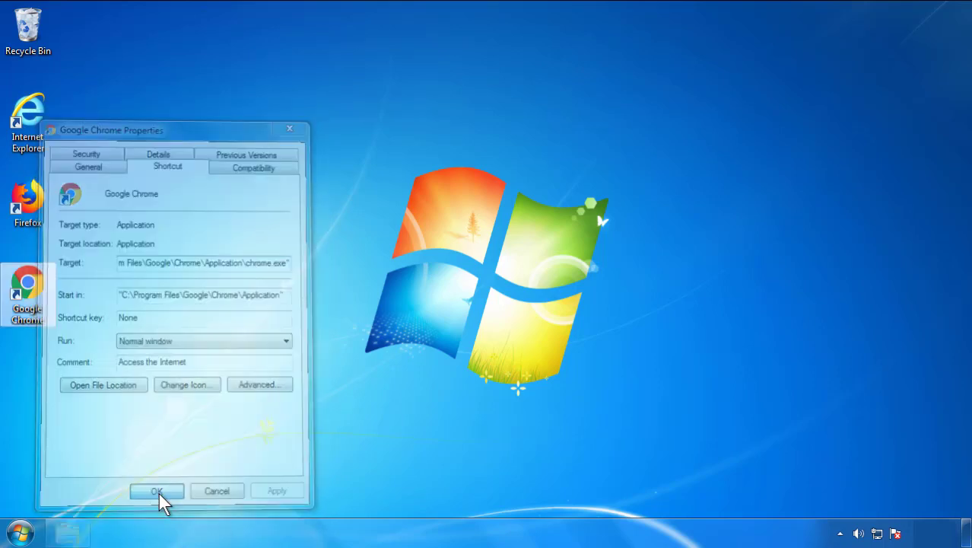
Close the Google Chrome shortcut's Properties dialog
left_click(22, 533)
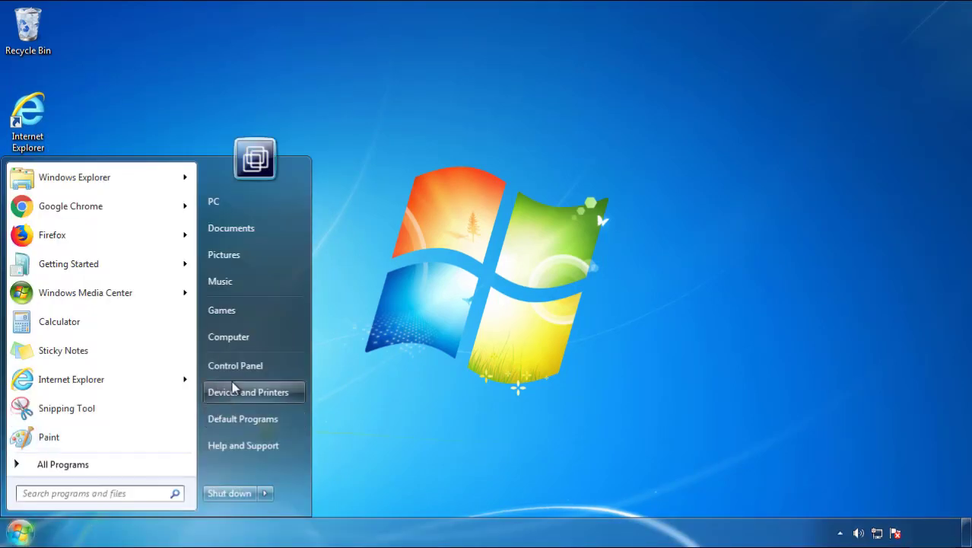
Open Programs and Features in Control Panel and sort programs newest-installed first
left_click(243, 364)
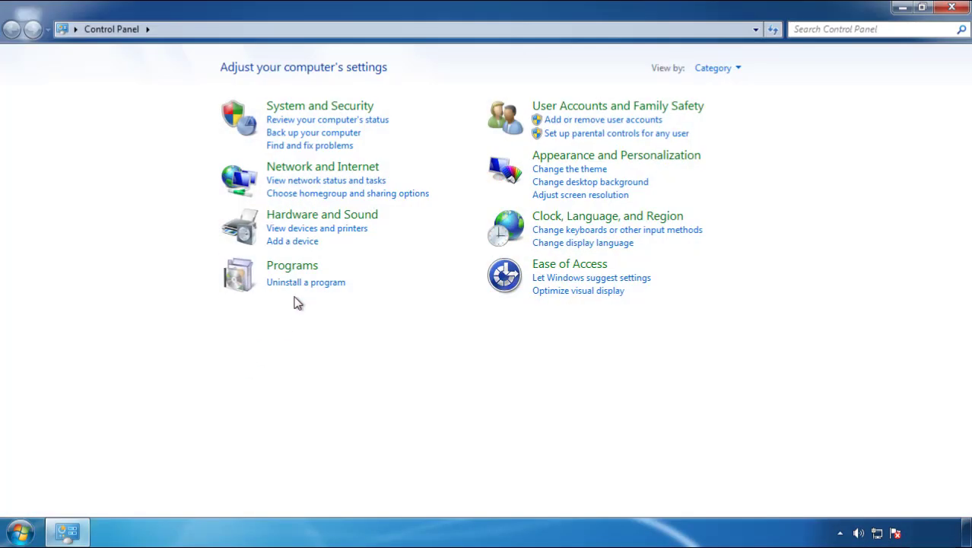
left_click(304, 285)
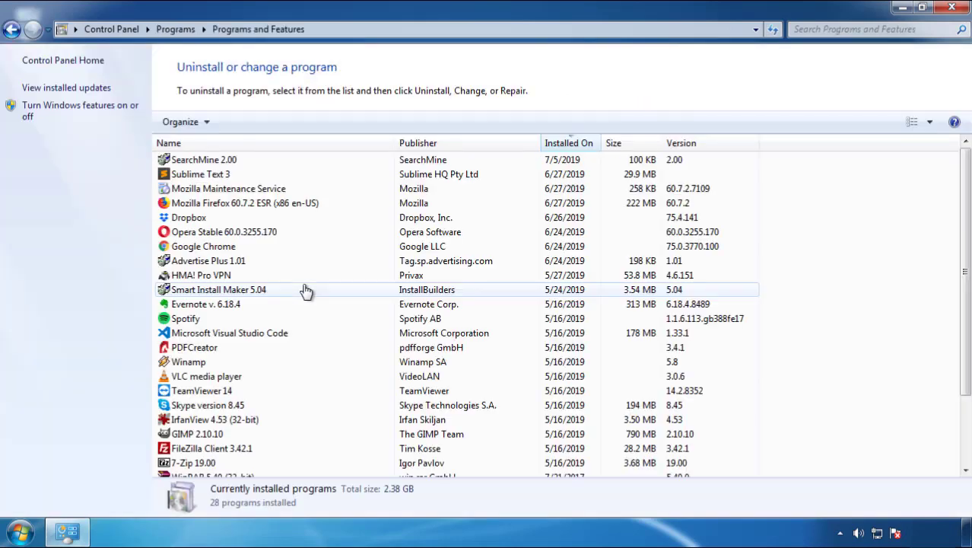
left_click(570, 144)
left_click(567, 144)
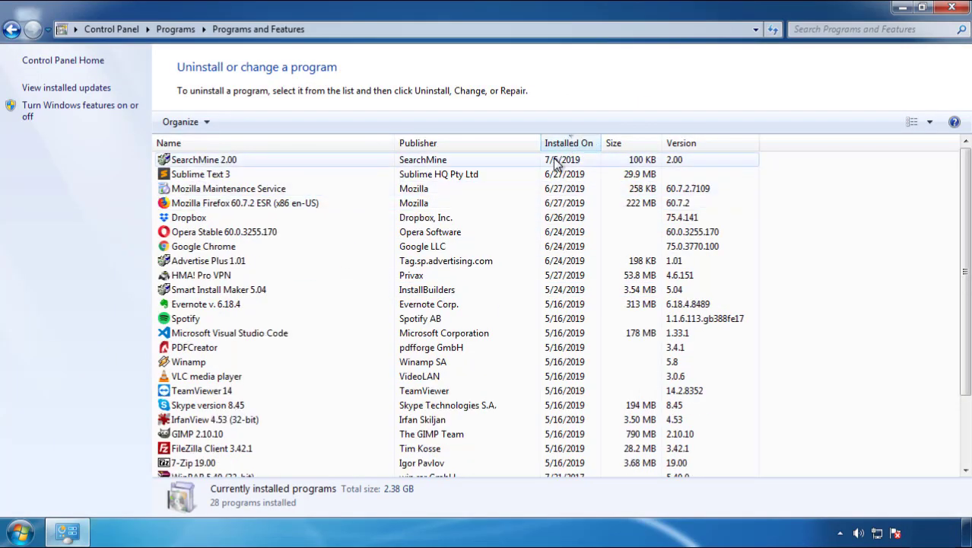
Uninstall SearchMine 2.00 through its wizard and close Programs and Features
left_click(207, 165)
left_click(242, 122)
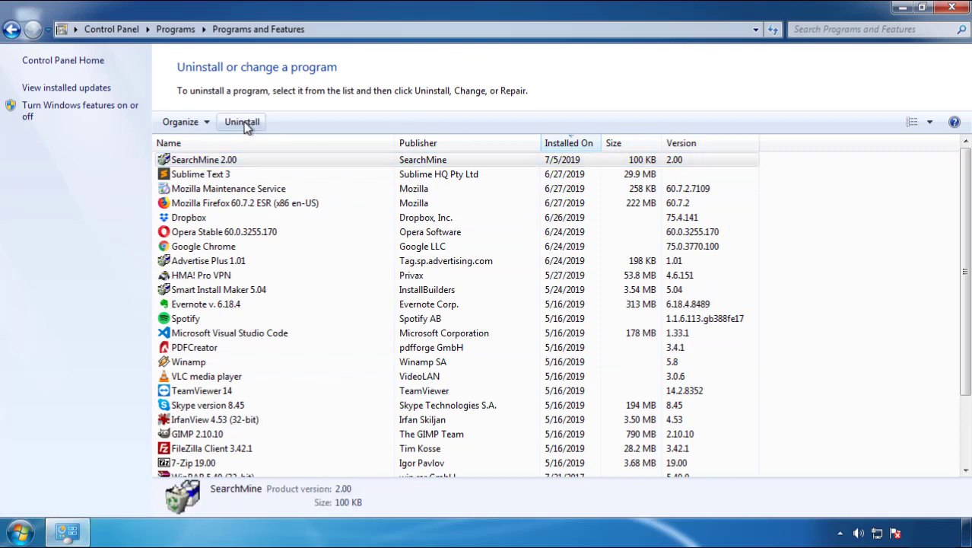
left_click(567, 404)
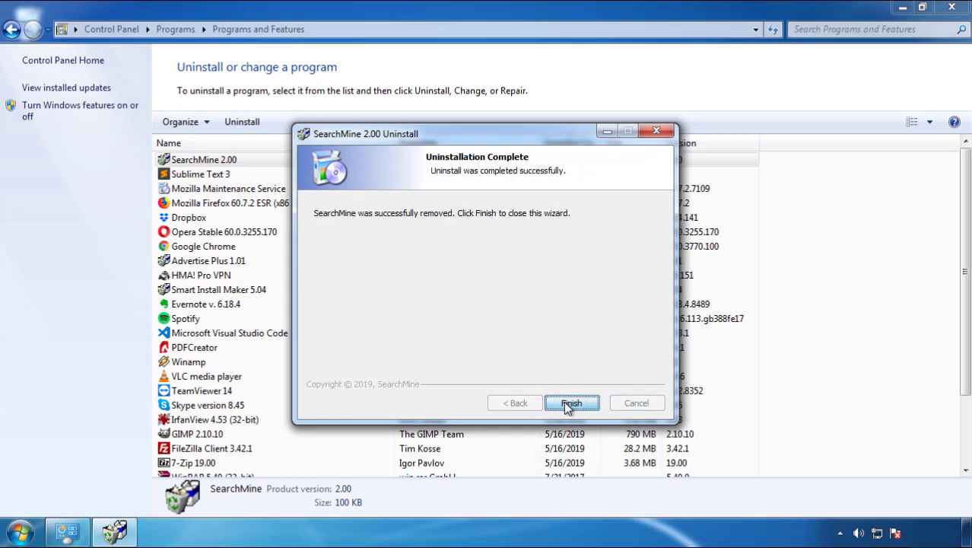
left_click(564, 401)
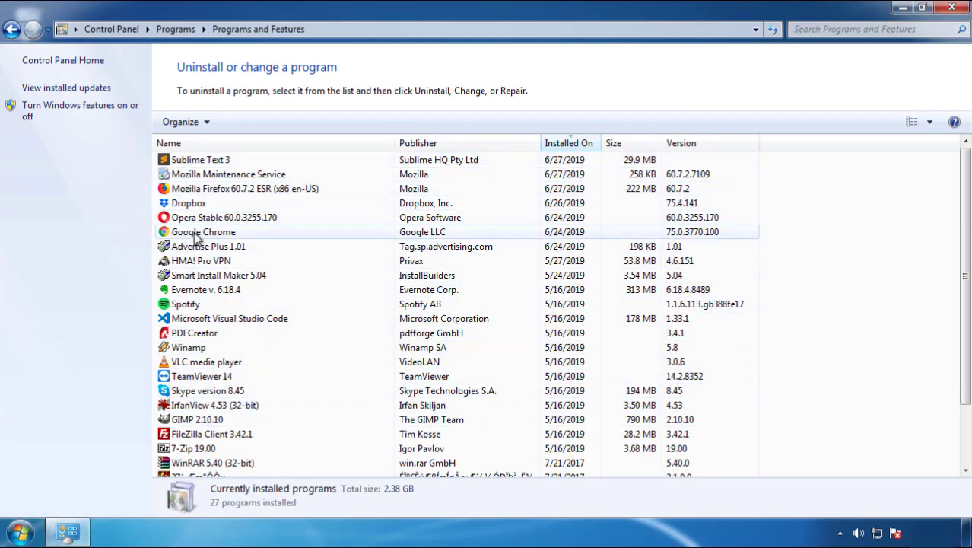
left_click(952, 9)
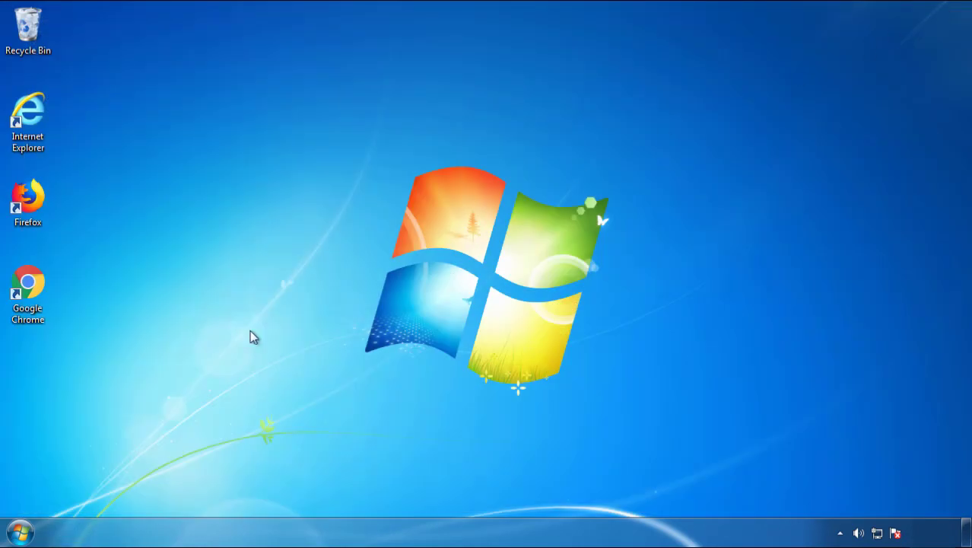
Restart Windows and boot into Safe Mode from the F8 advanced boot options
left_click(18, 535)
left_click(264, 495)
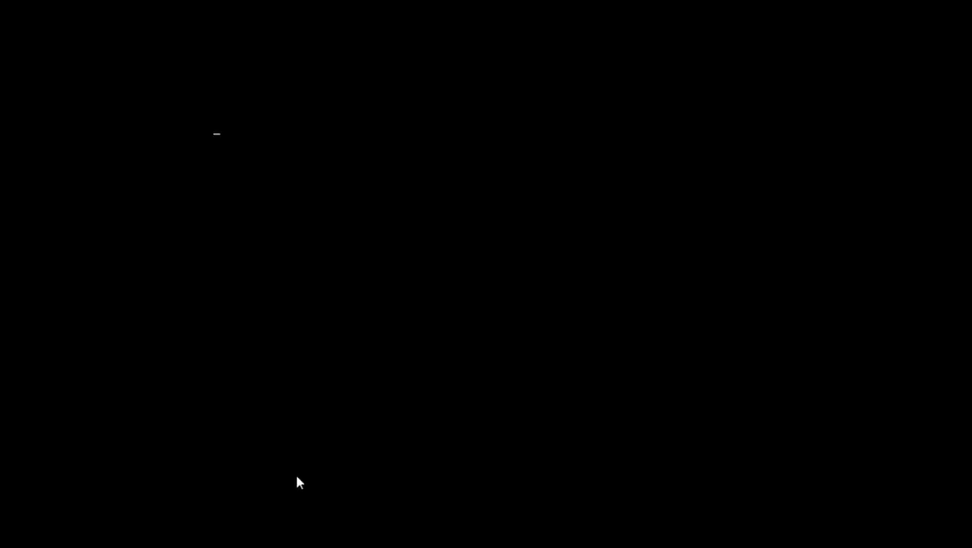
key("F8")
key("Down")
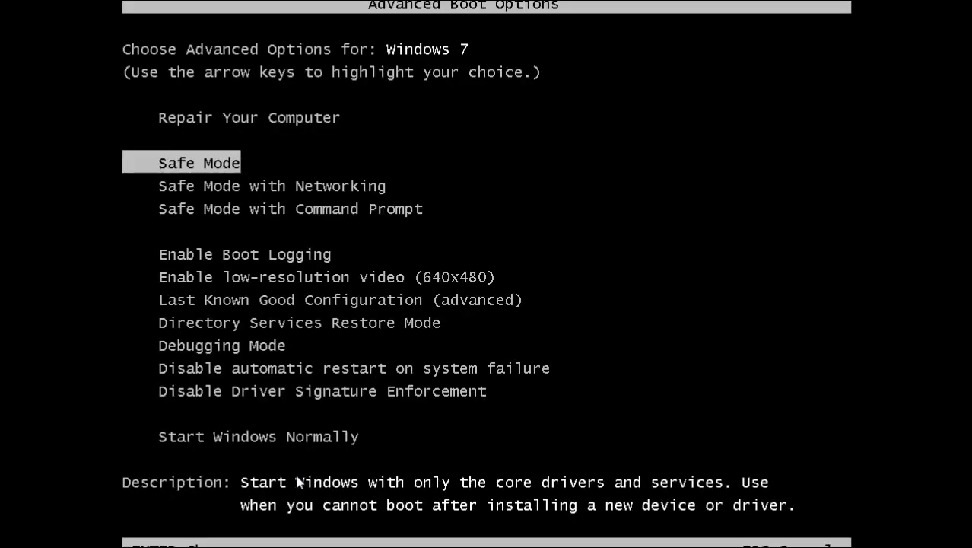
key("Return")
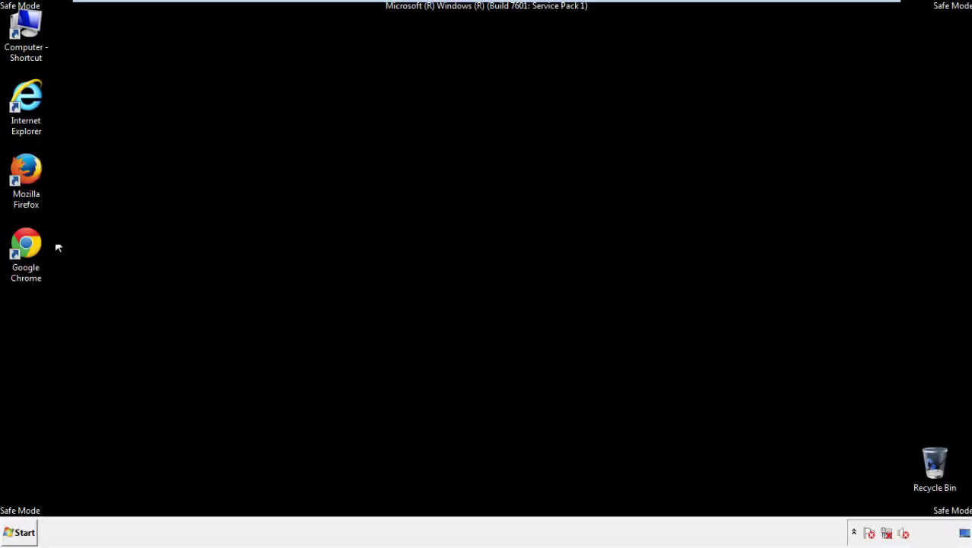
Launch Firefox, decline the default-browser prompt, and show the Menu Bar
double_click(35, 178)
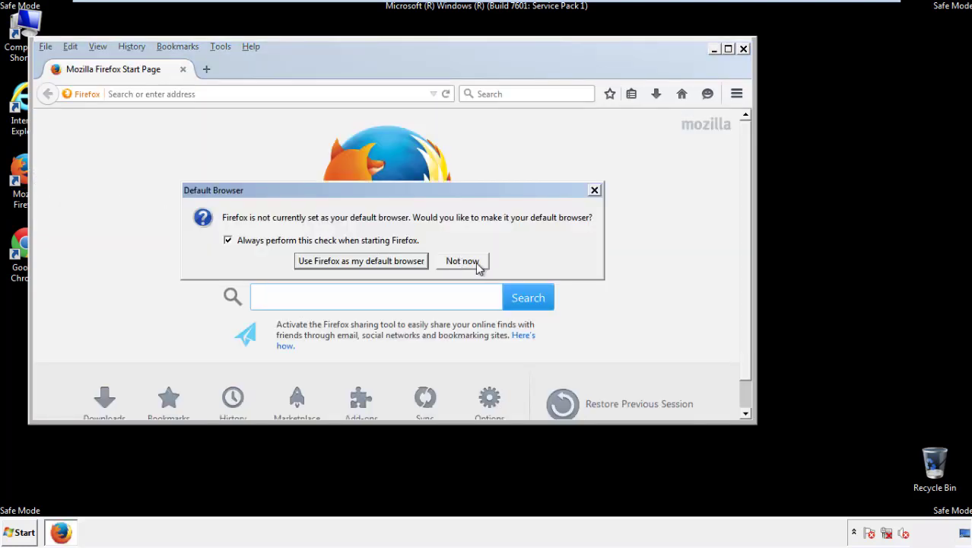
left_click(475, 261)
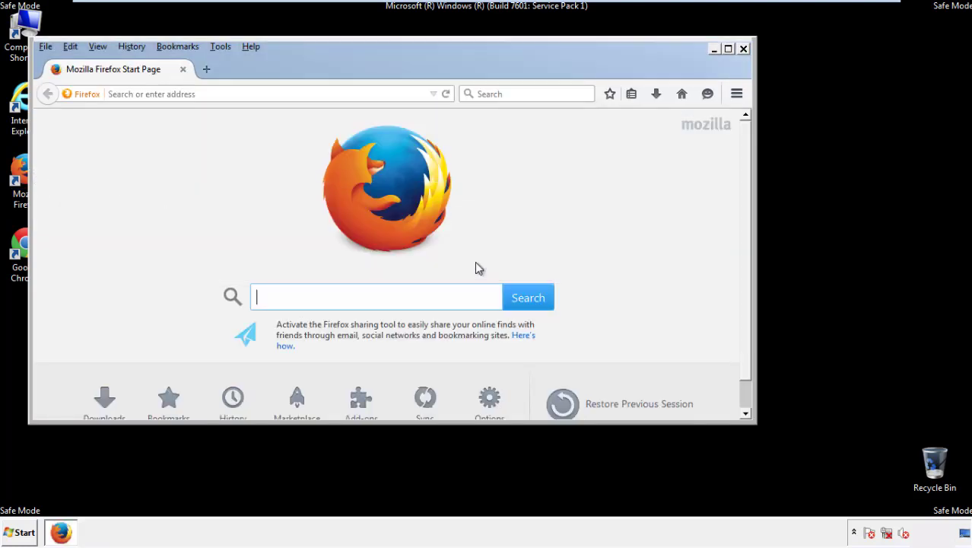
right_click(299, 64)
left_click(324, 113)
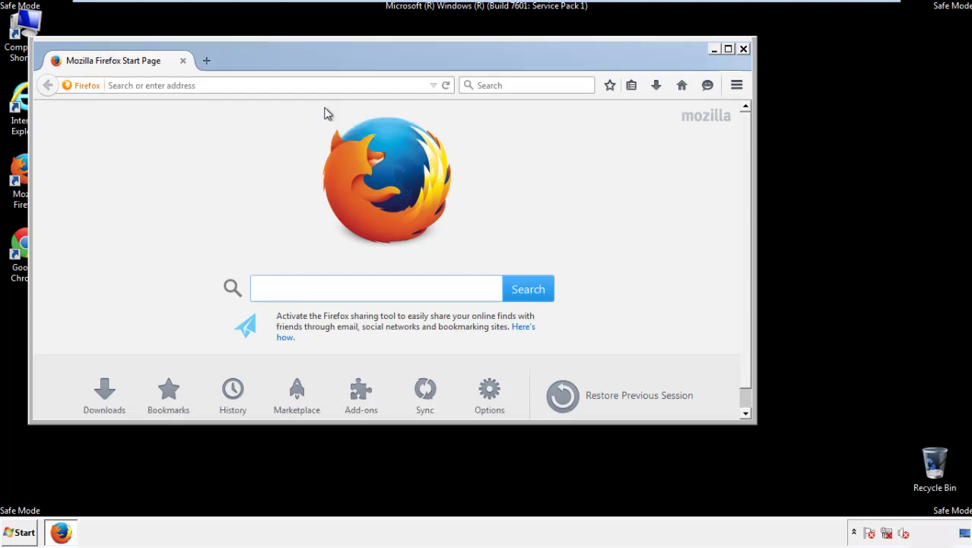
right_click(306, 63)
left_click(326, 120)
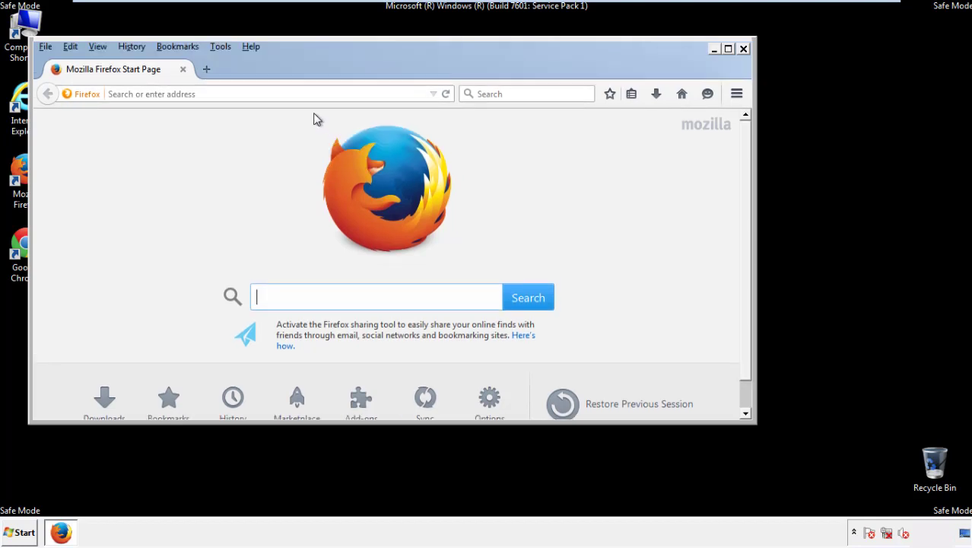
Clear Recent History for Everything, including offline website data and site preferences
left_click(135, 48)
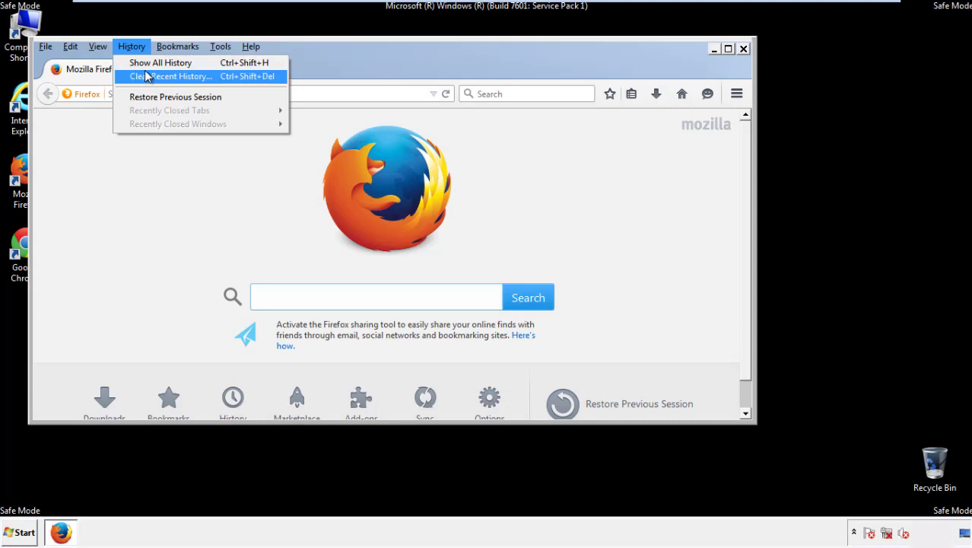
left_click(146, 77)
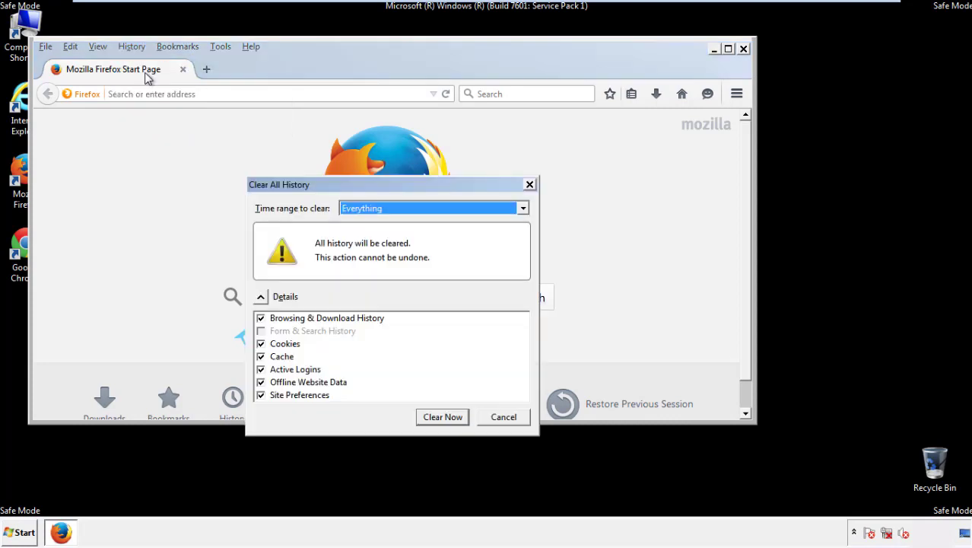
left_click(359, 212)
left_click(363, 286)
left_click(261, 382)
left_click(260, 382)
left_click(260, 396)
left_click(260, 395)
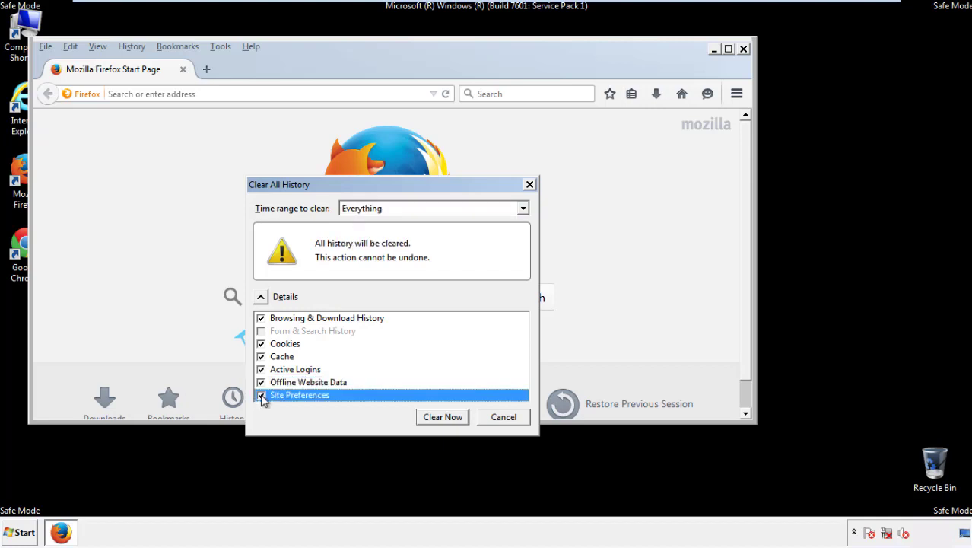
left_click(442, 417)
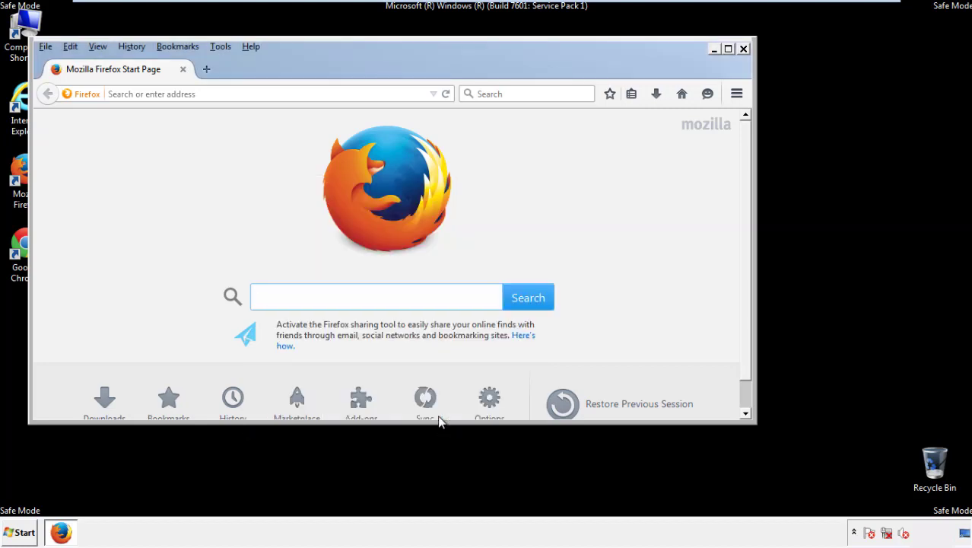
Refresh Firefox from Troubleshooting Information, decline the default-browser prompt, and close it
left_click(251, 46)
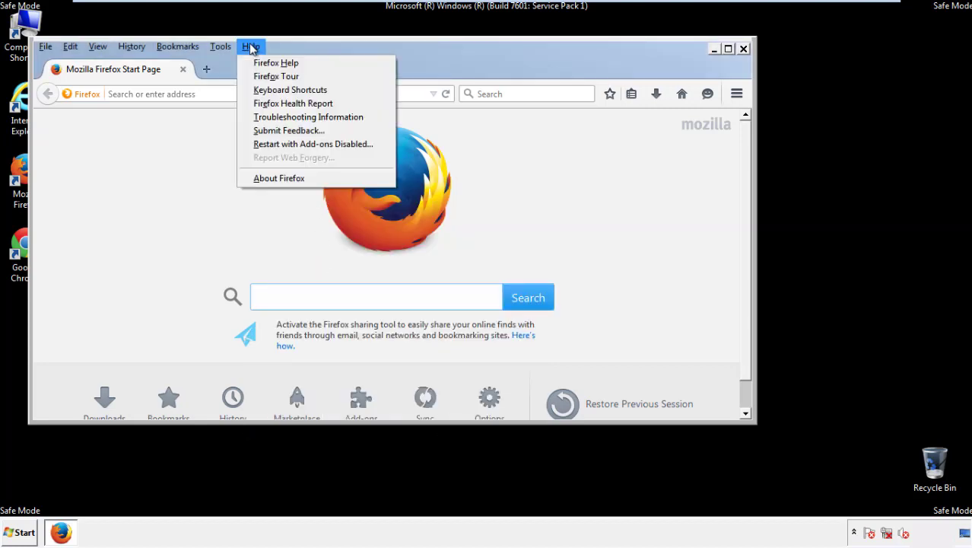
left_click(281, 117)
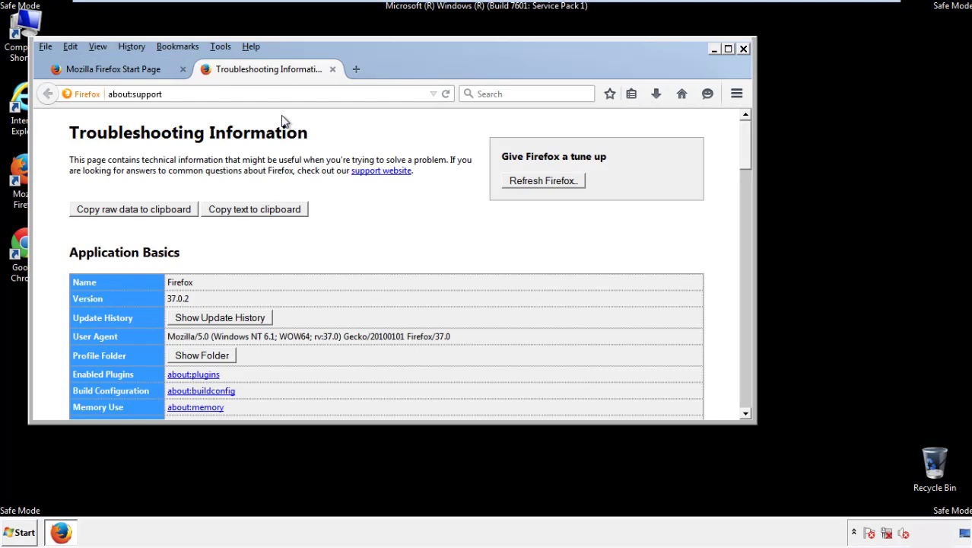
left_click(564, 181)
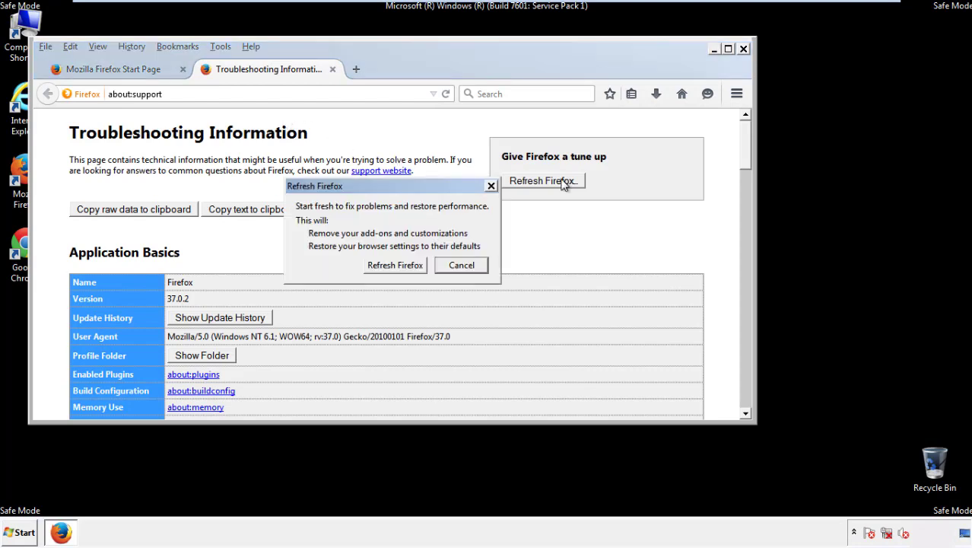
left_click(395, 264)
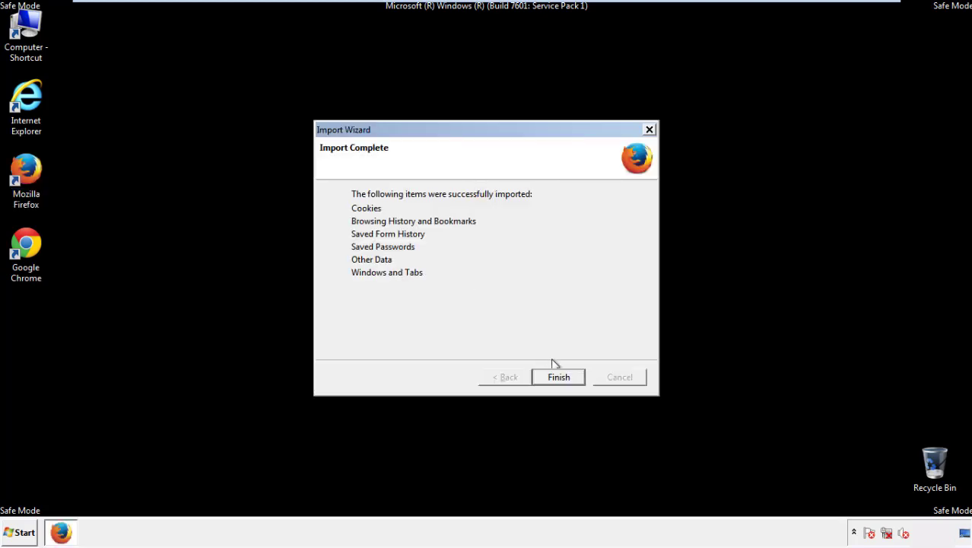
left_click(559, 378)
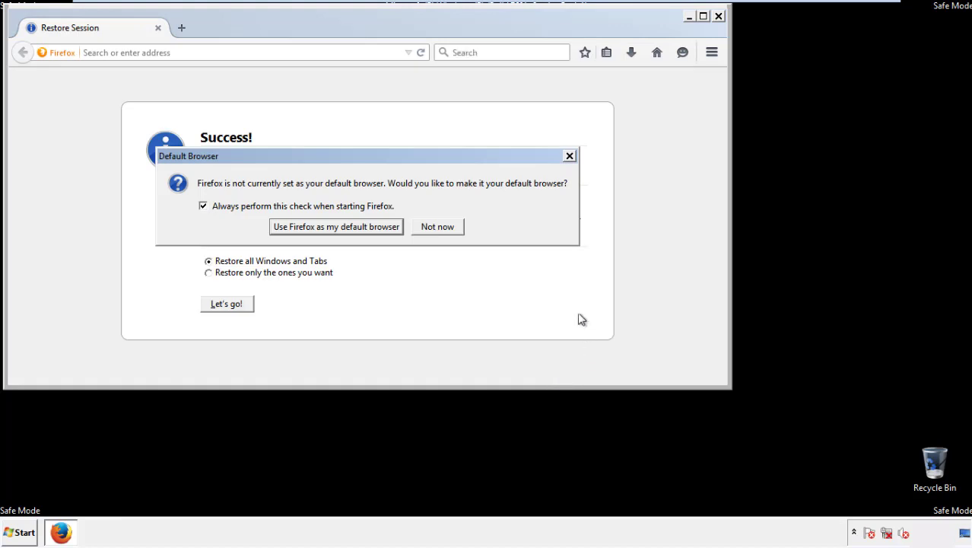
left_click(438, 229)
left_click(717, 15)
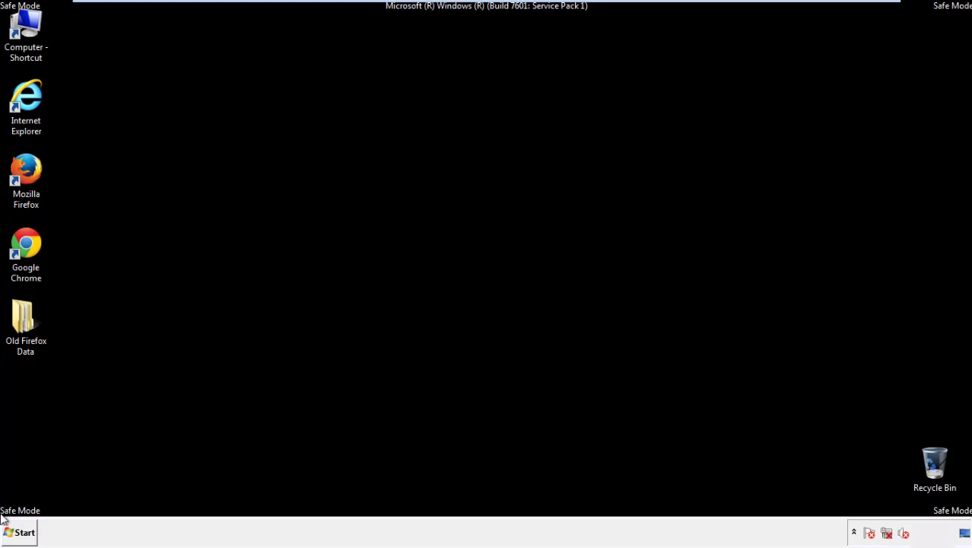
Launch Chrome, dismiss the default-browser prompt, and open Clear browsing data from Settings > History
double_click(24, 244)
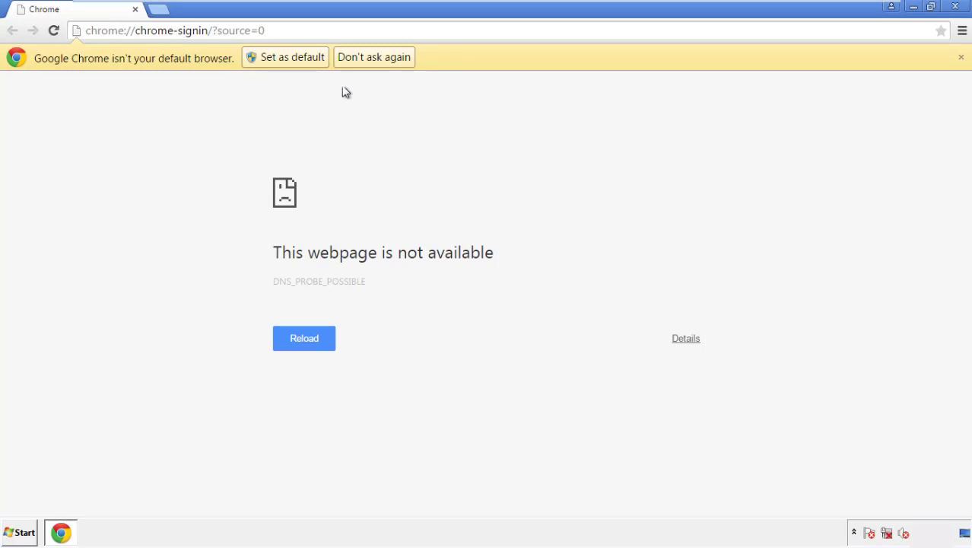
left_click(375, 58)
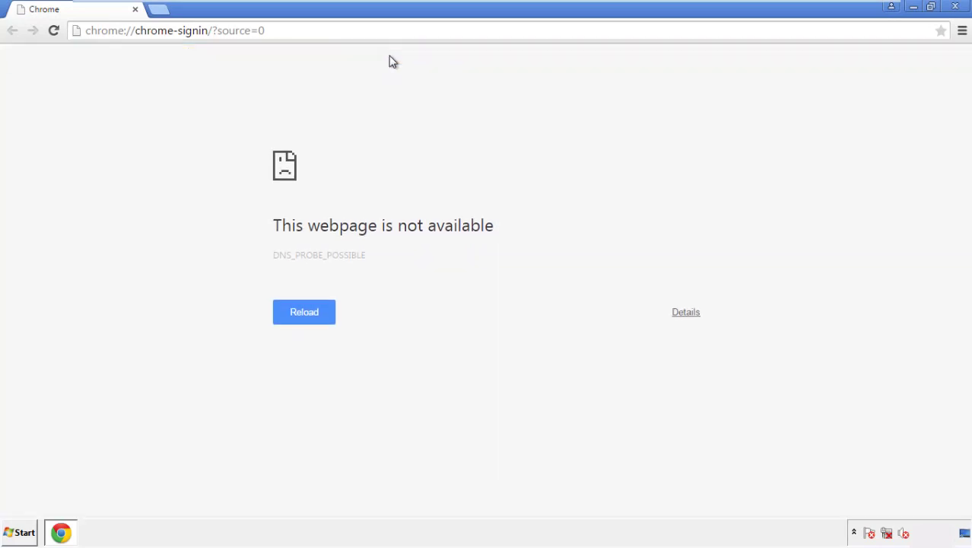
left_click(963, 32)
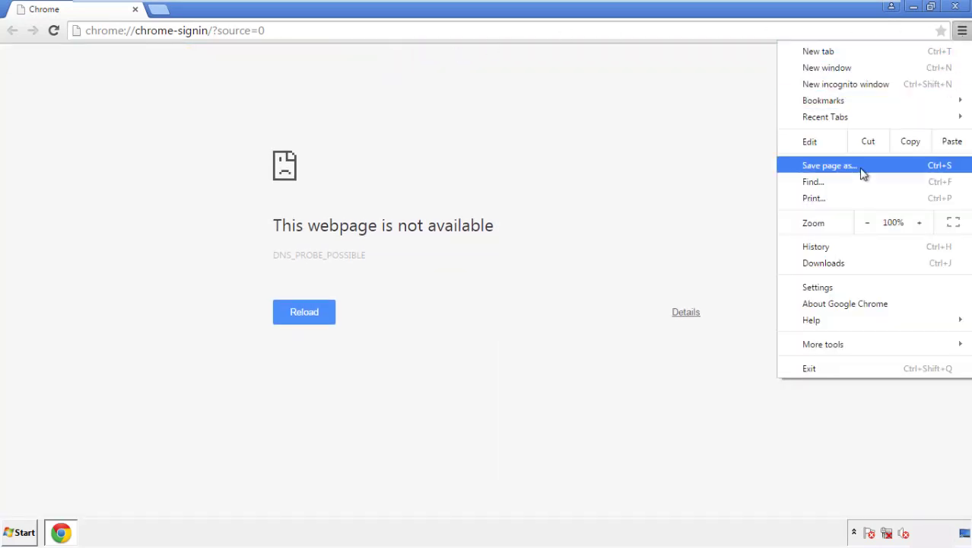
left_click(821, 287)
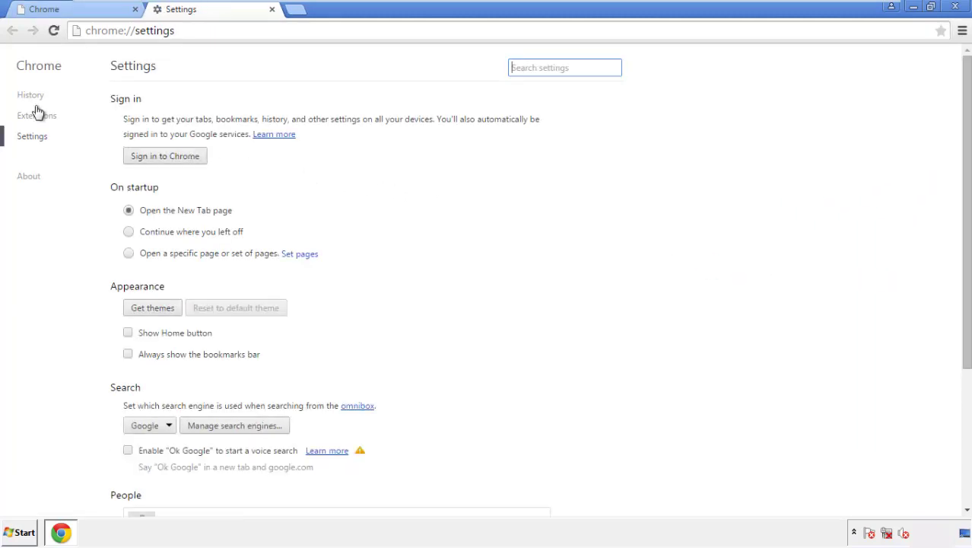
left_click(34, 96)
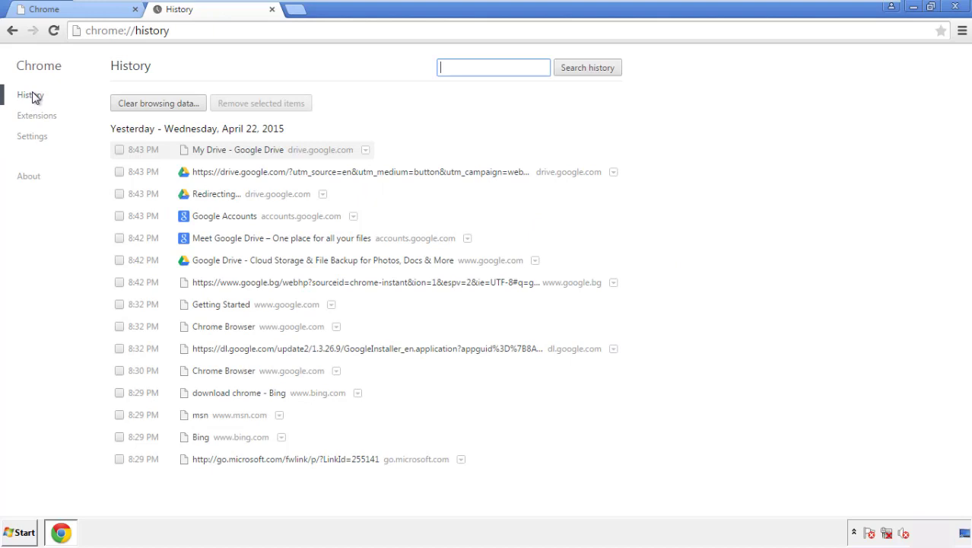
left_click(144, 106)
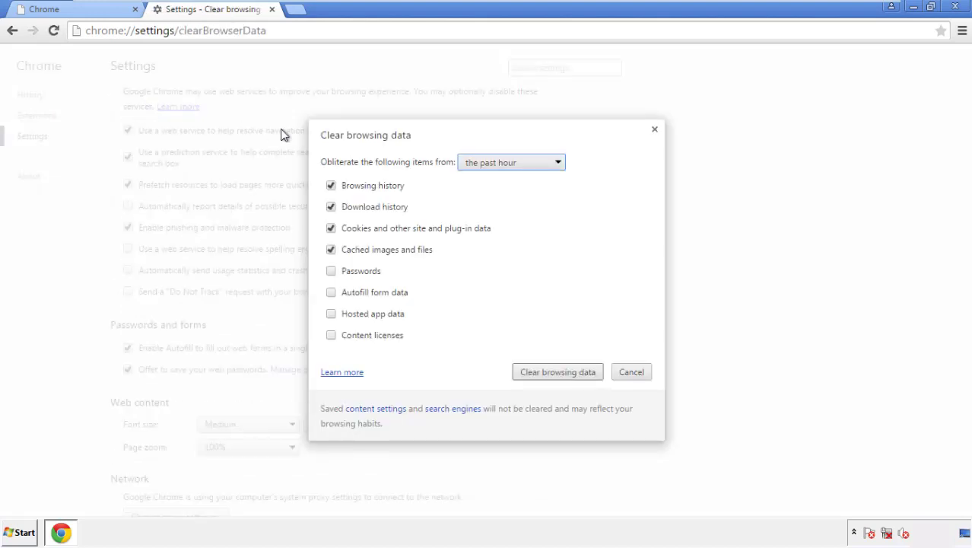
Clear Chrome browsing data from the beginning of time, including autofill form data
left_click(490, 164)
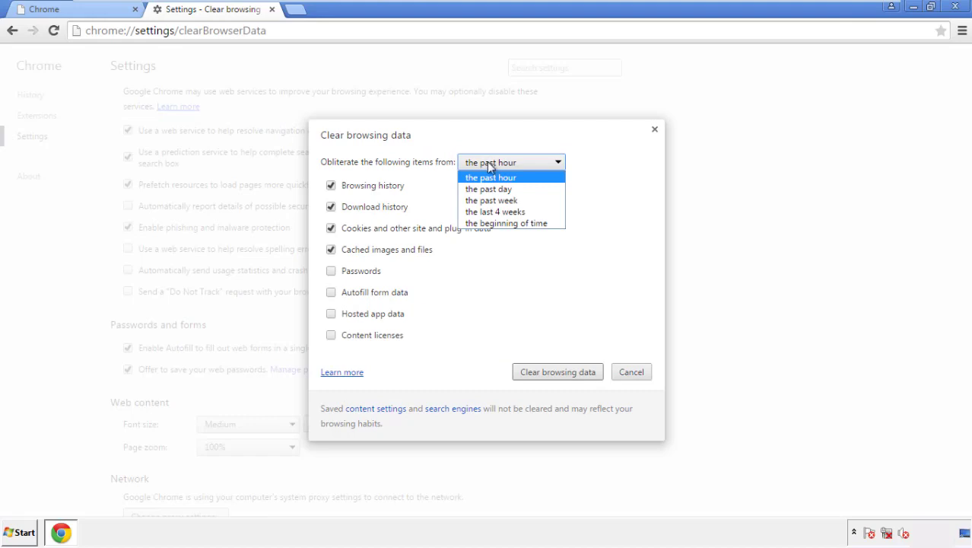
left_click(487, 224)
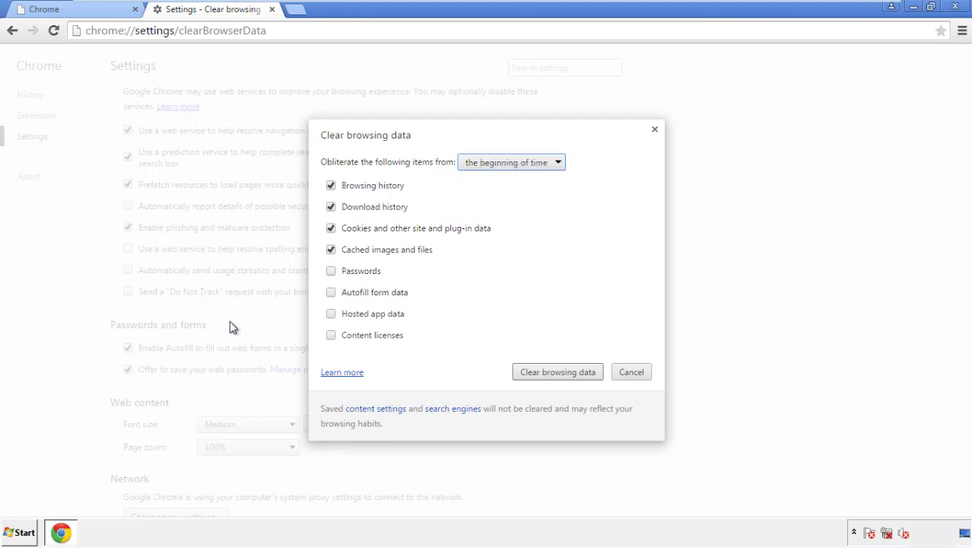
left_click(338, 296)
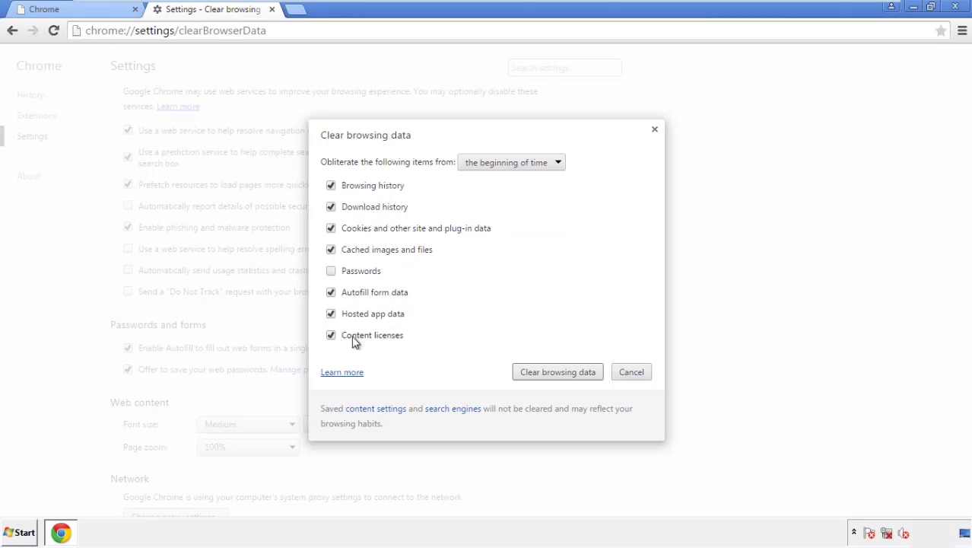
left_click(551, 373)
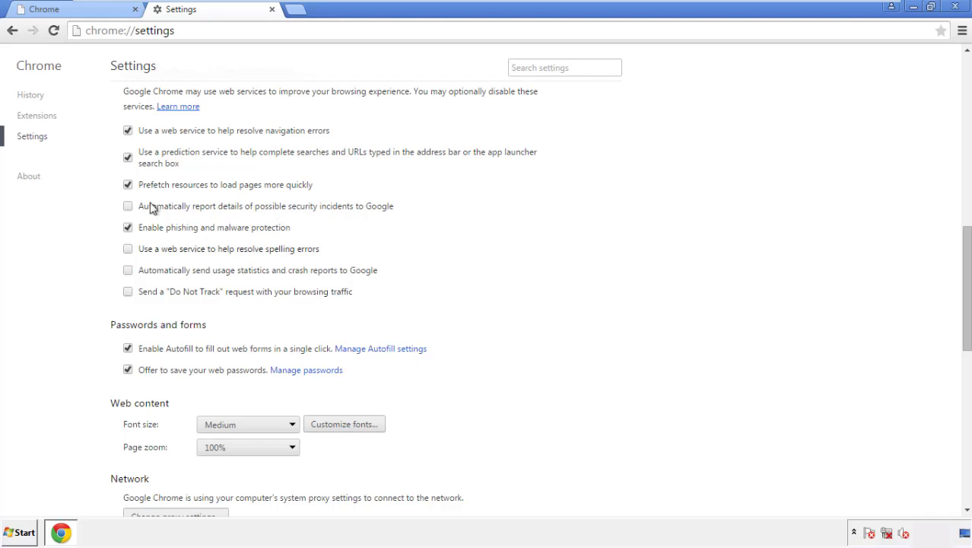
Reset Chrome settings to their defaults and close the browser
left_click_drag(966, 242, 963, 408)
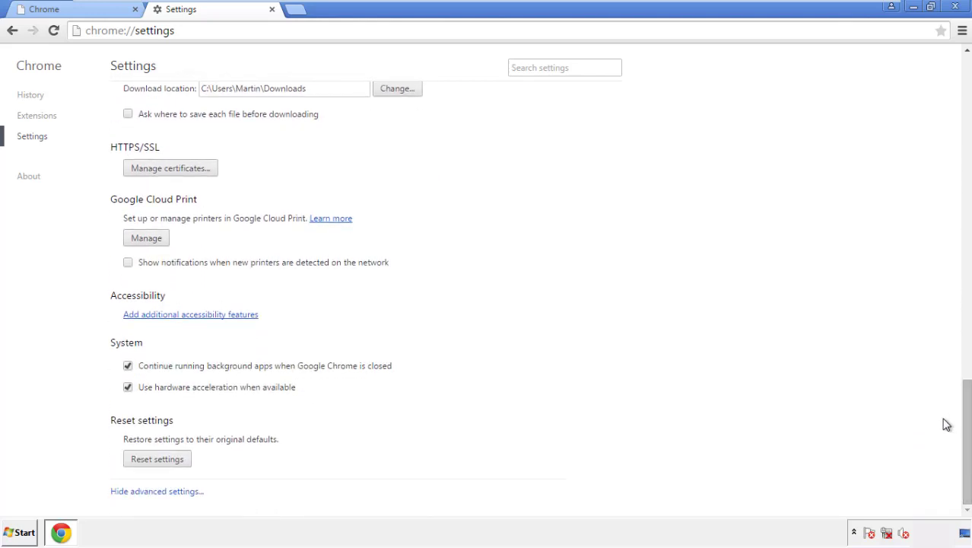
left_click(157, 459)
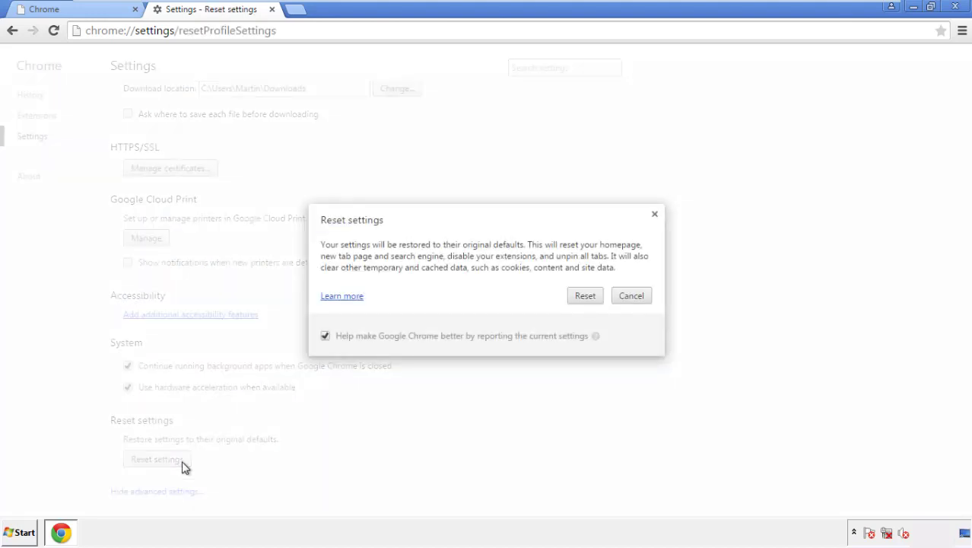
left_click(586, 296)
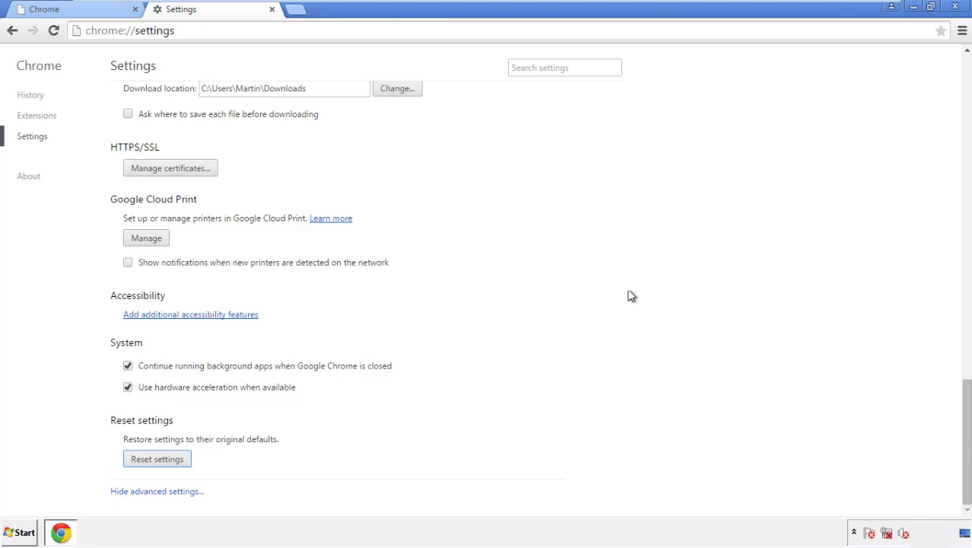
left_click(955, 6)
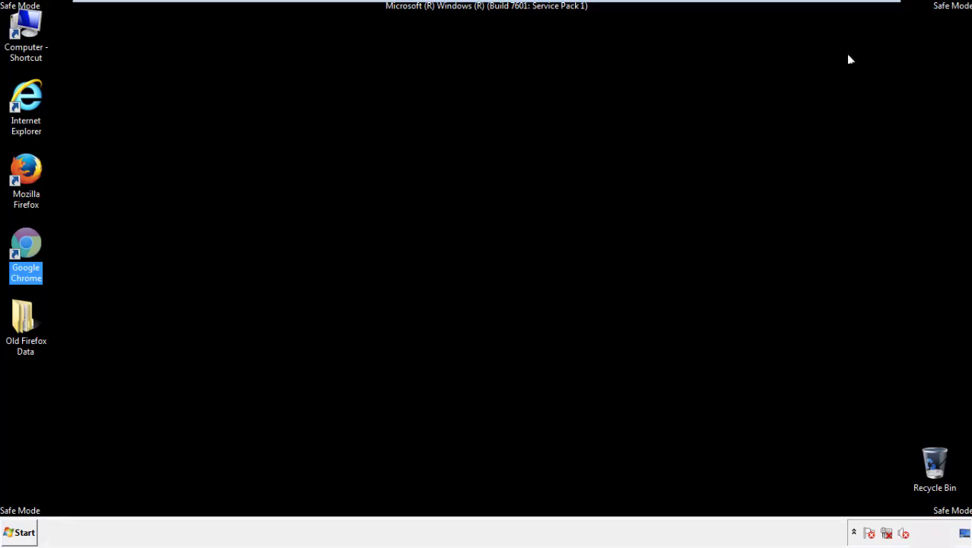
Remove the Search Mine extension in Firefox's Add-ons Manager and close Firefox
left_click(524, 246)
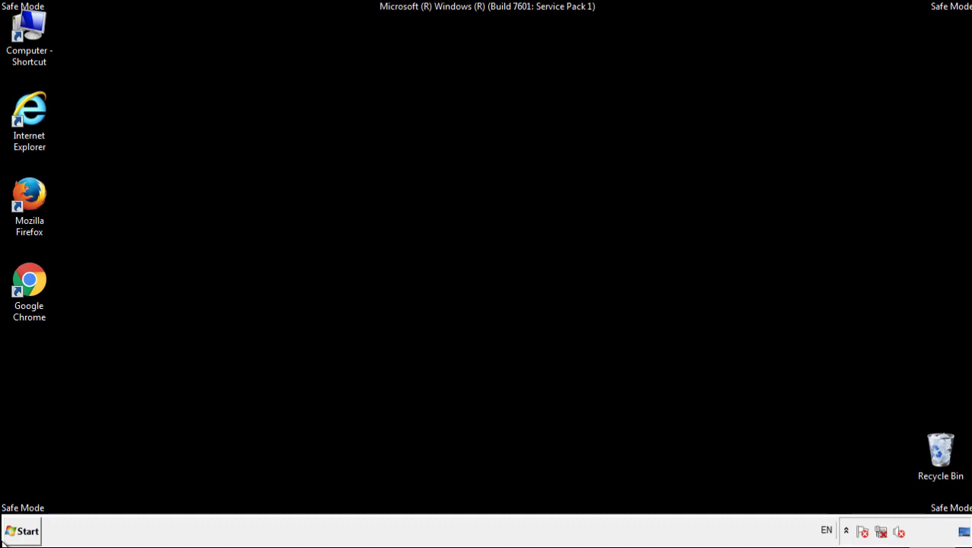
double_click(38, 189)
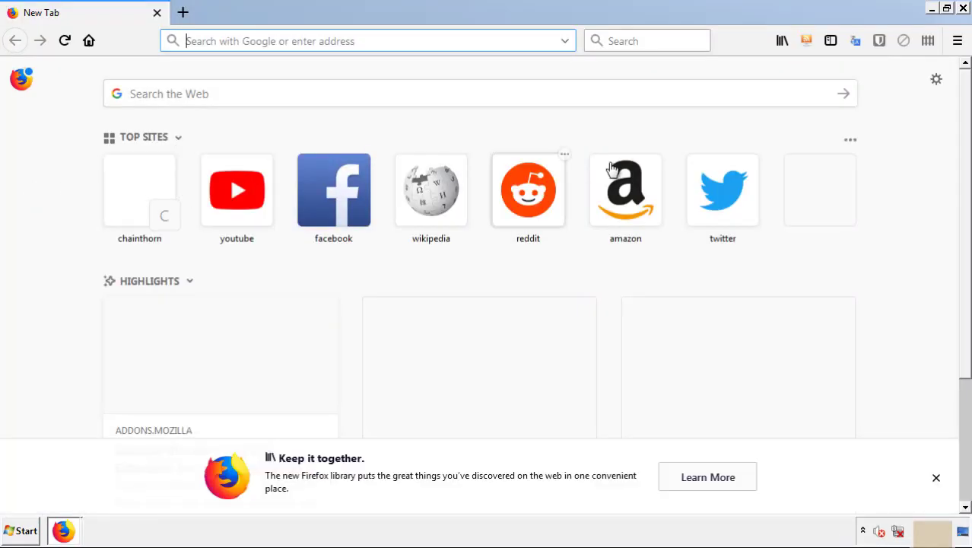
left_click(958, 41)
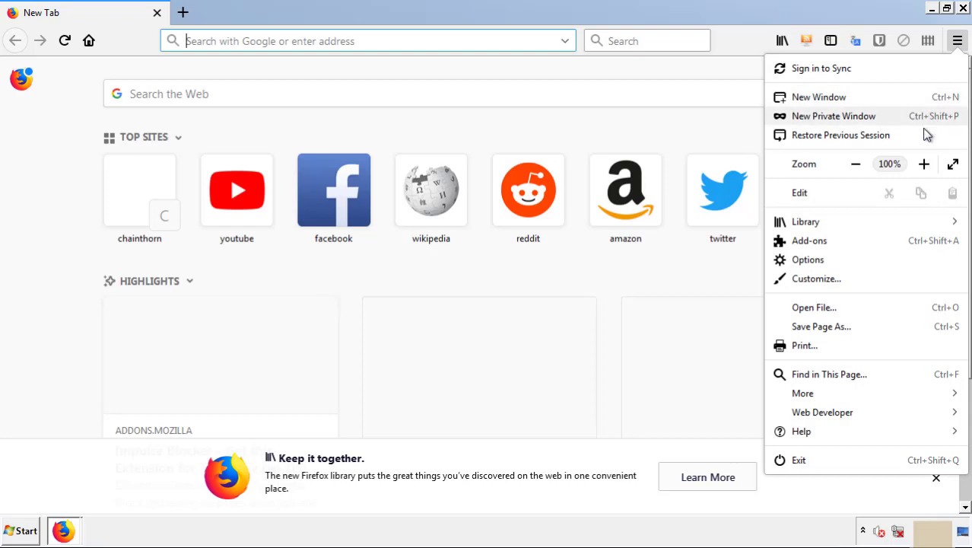
left_click(810, 241)
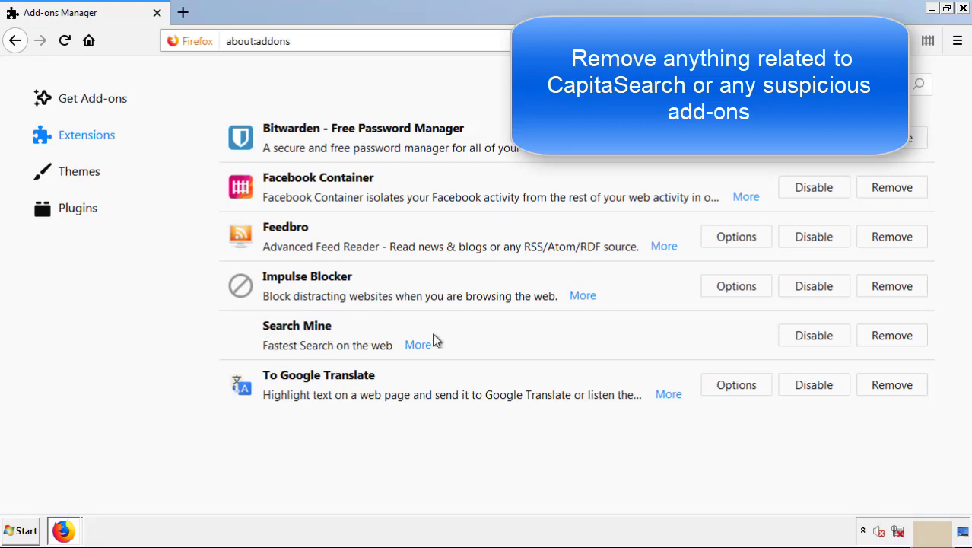
left_click(890, 338)
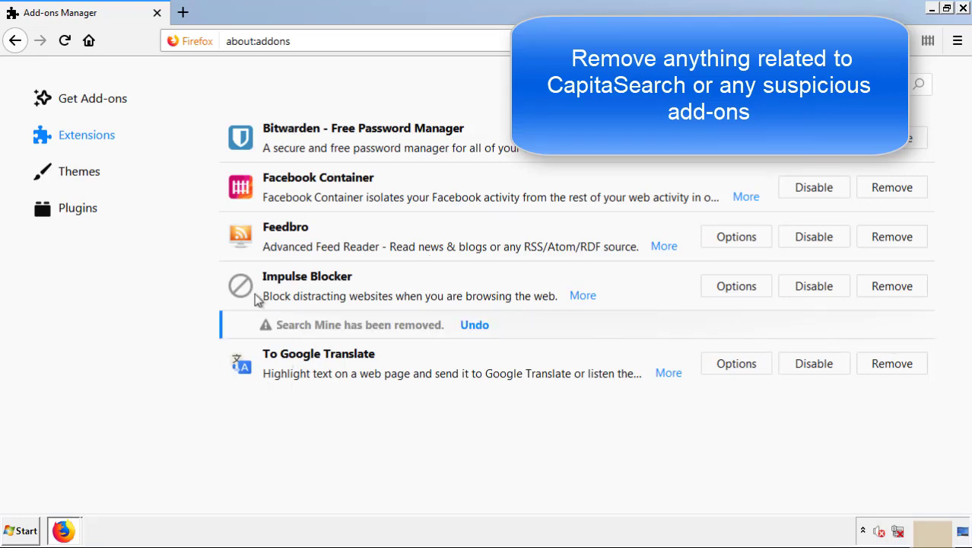
left_click(964, 9)
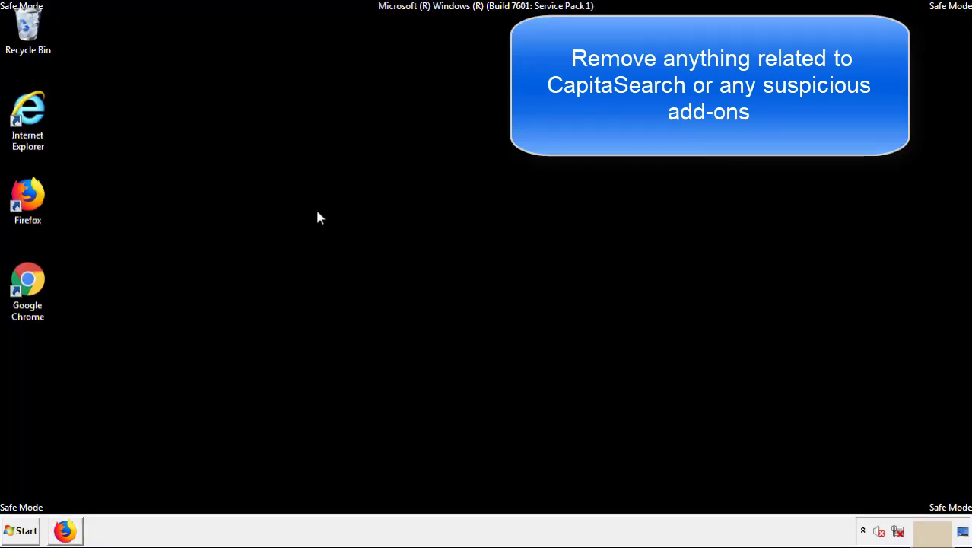
Remove the Search Mine extension from Chrome's Extensions page and close Chrome
double_click(28, 298)
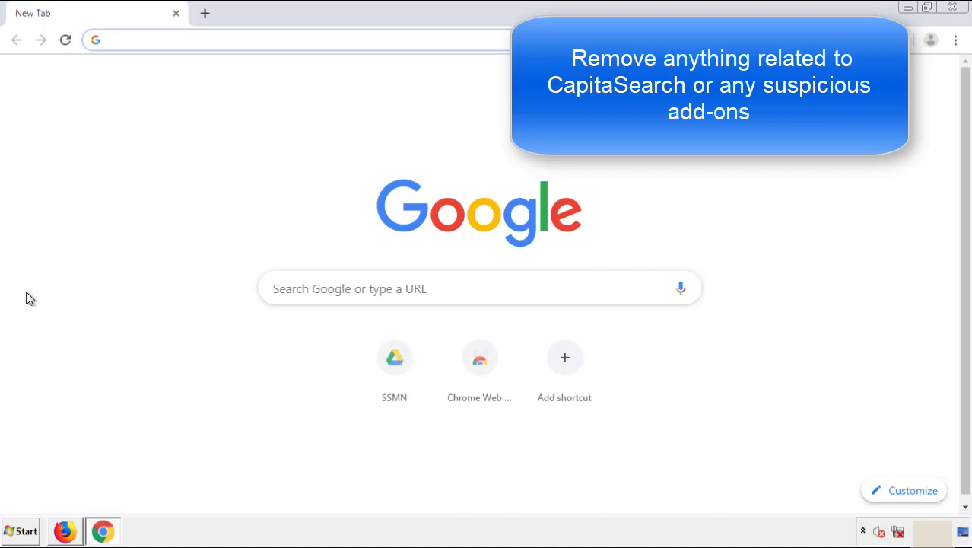
left_click(956, 40)
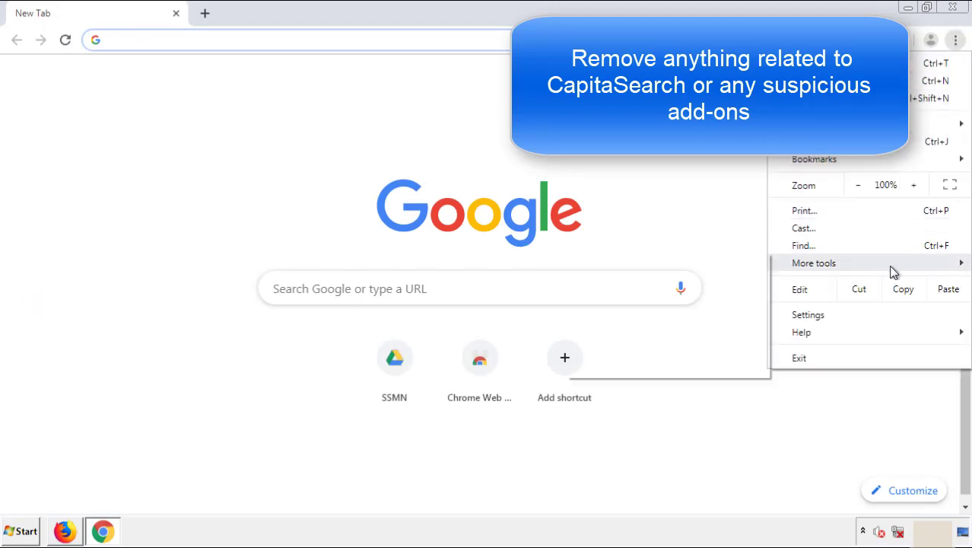
mouse_move(869, 267)
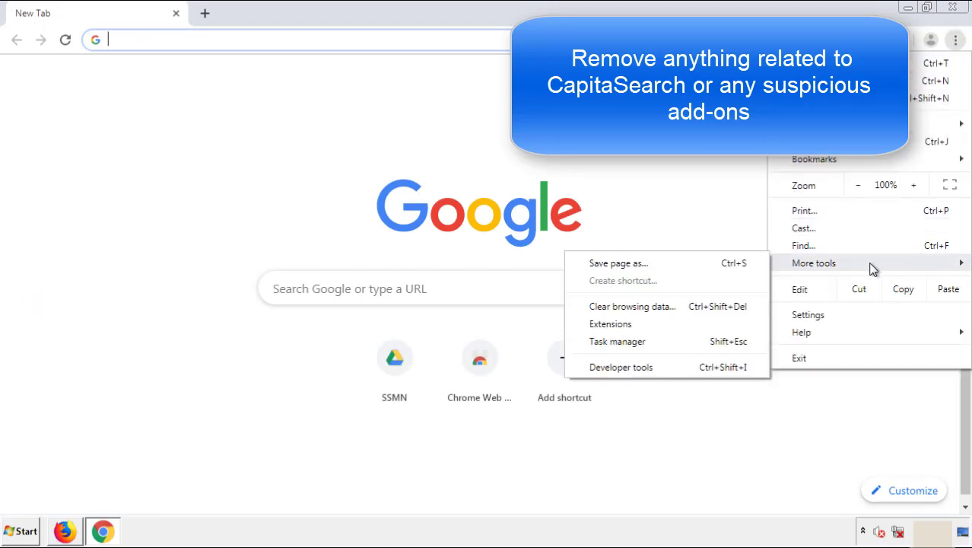
left_click(616, 324)
scroll(275, 254, "down", 10)
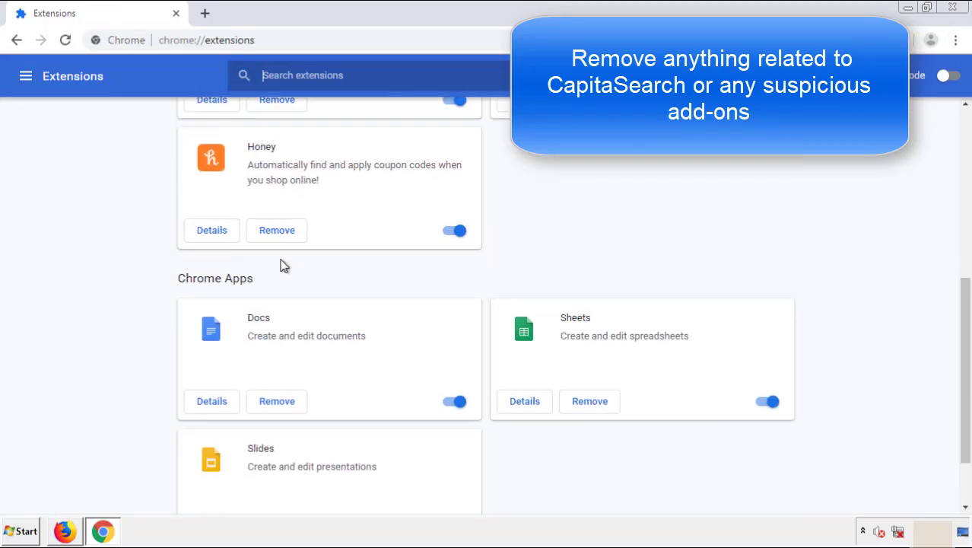
scroll(367, 278, "up", 10)
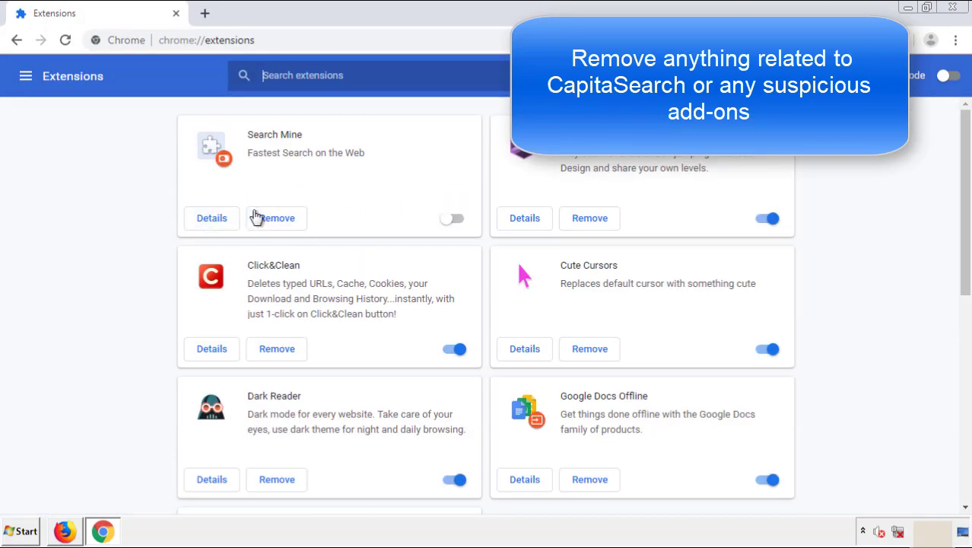
left_click(275, 221)
key("Return")
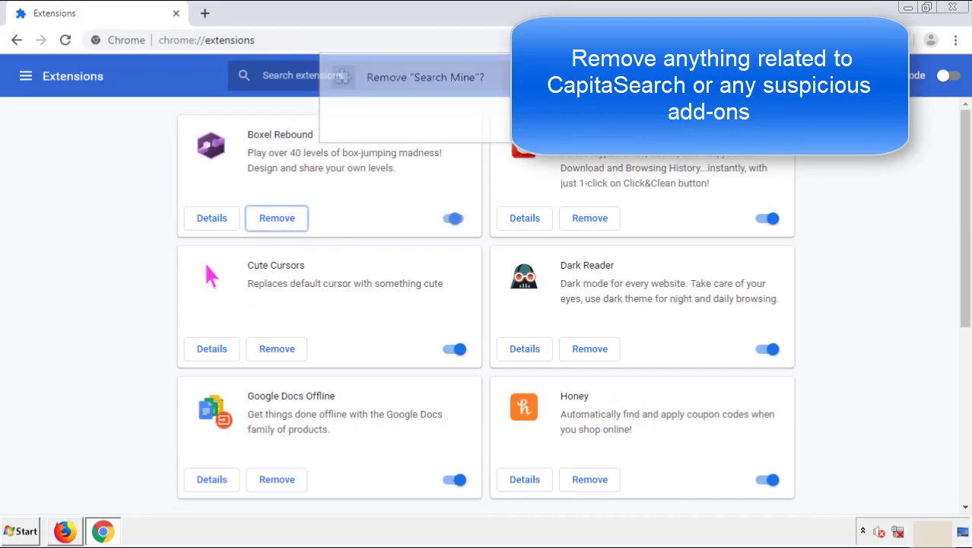
left_click(952, 7)
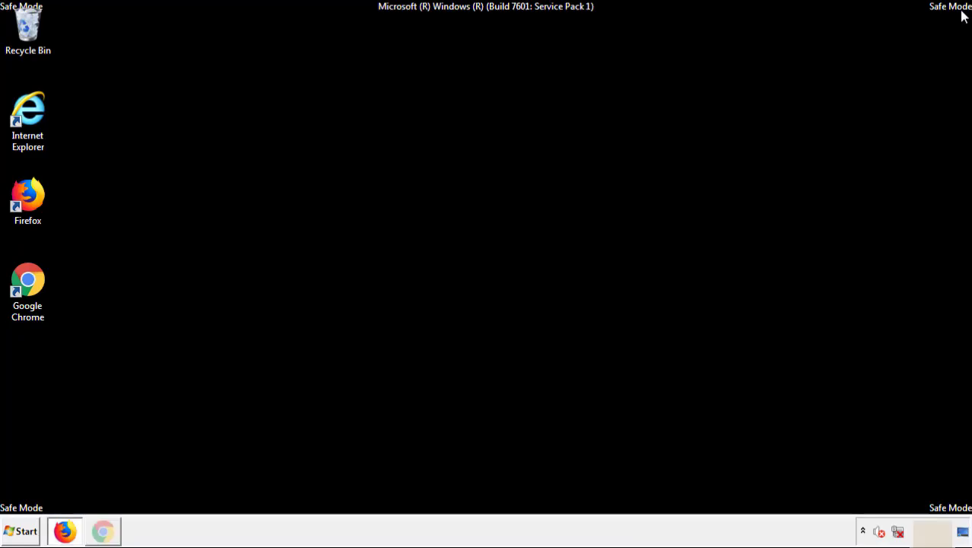
Restart the PC from the Start menu's shutdown options
left_click(23, 533)
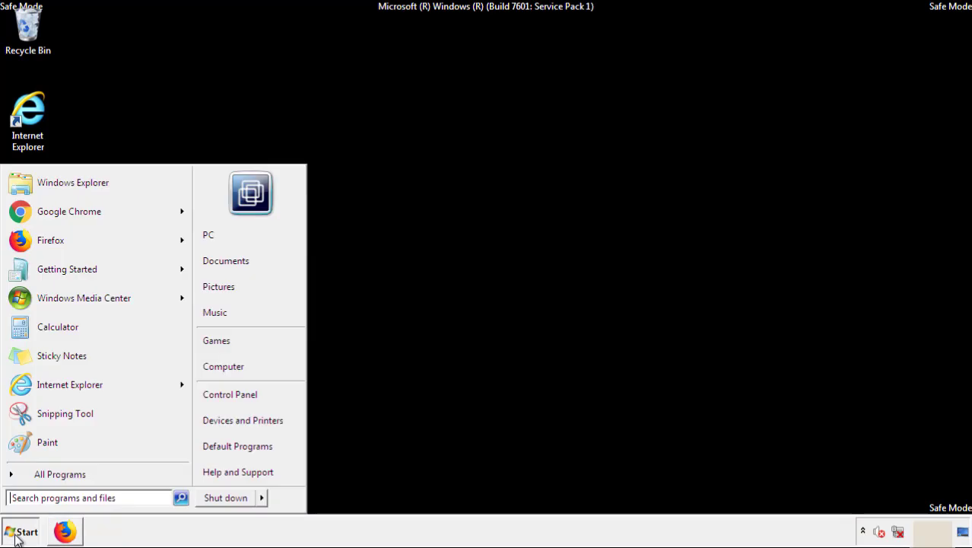
left_click(263, 498)
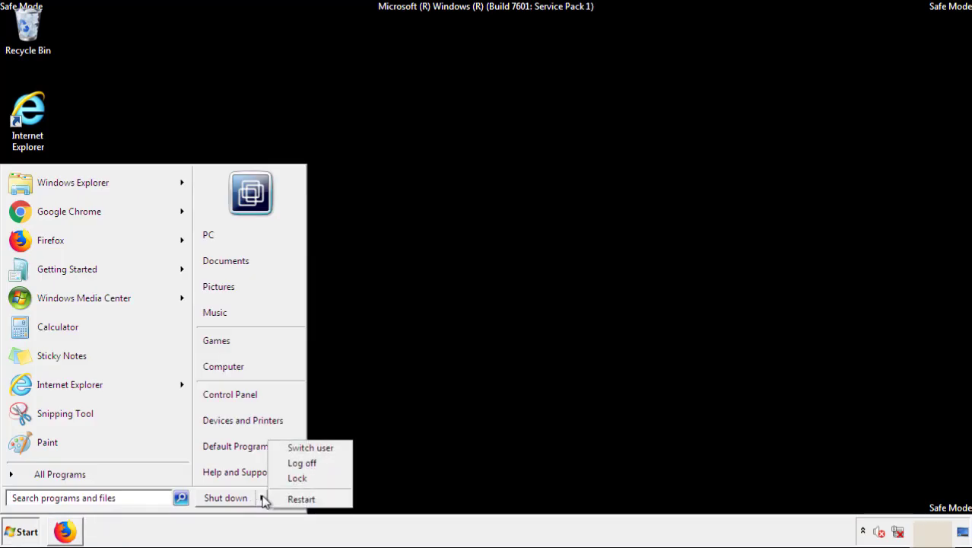
left_click(303, 498)
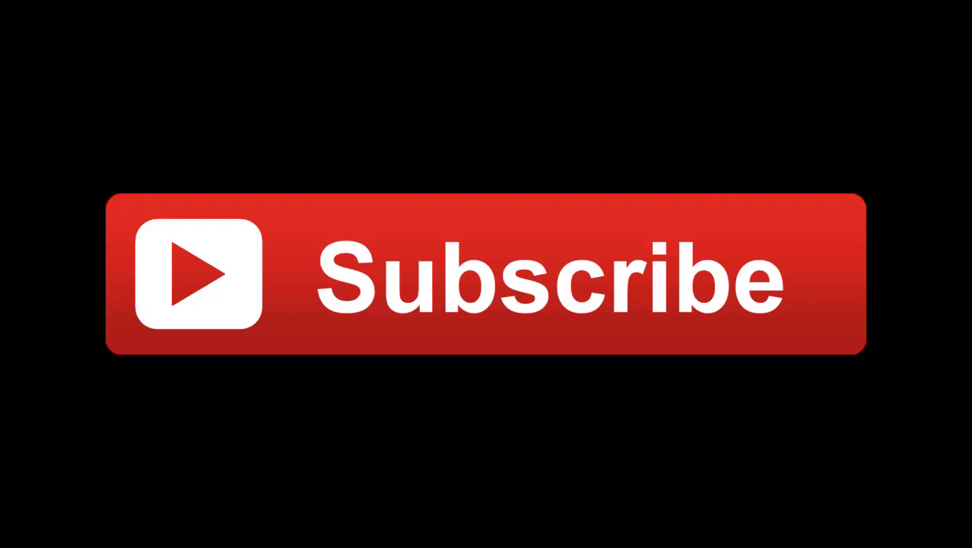